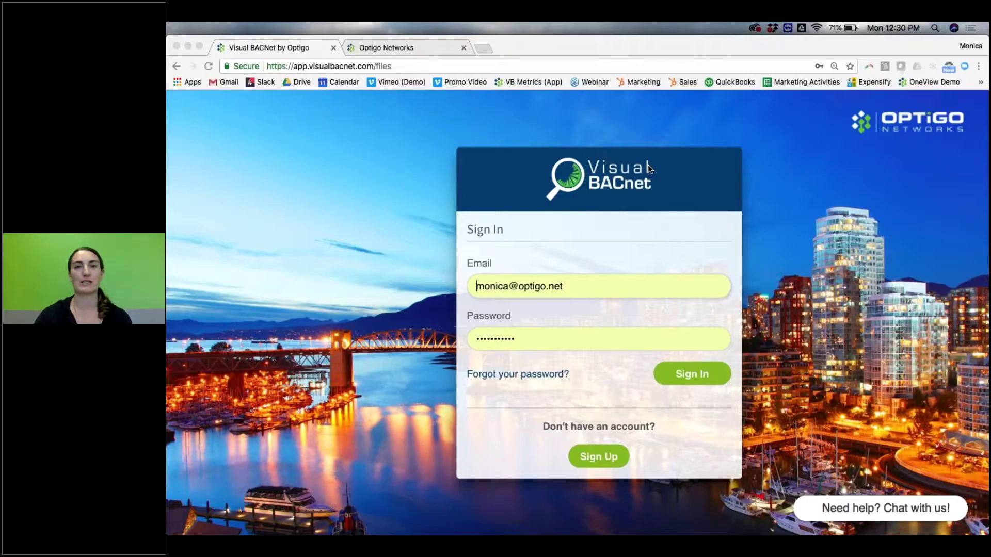
Focus the browser and submit the pre-filled Visual BACnet sign-in form.
{"action": "left_click", "coordinate": [649, 167]}
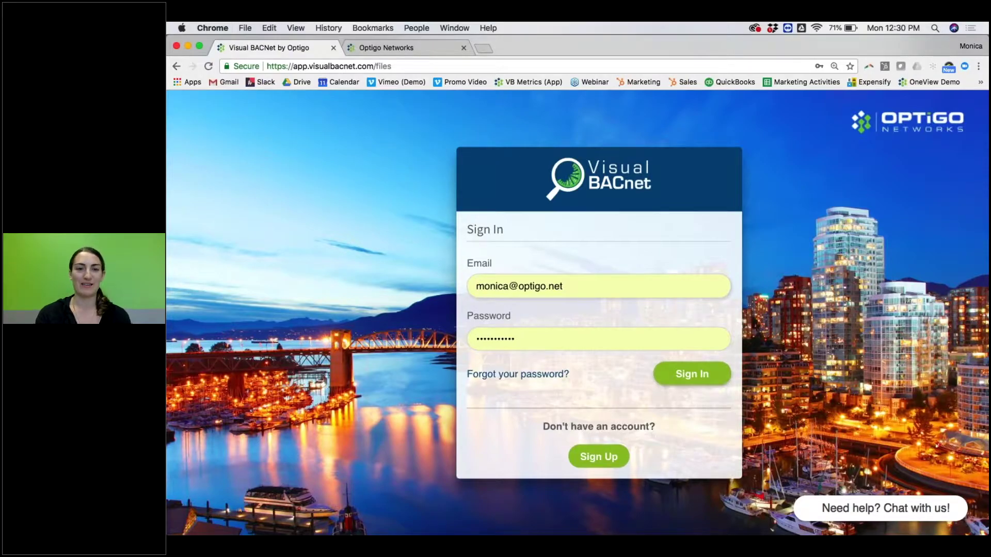
{"action": "key", "text": "Return"}
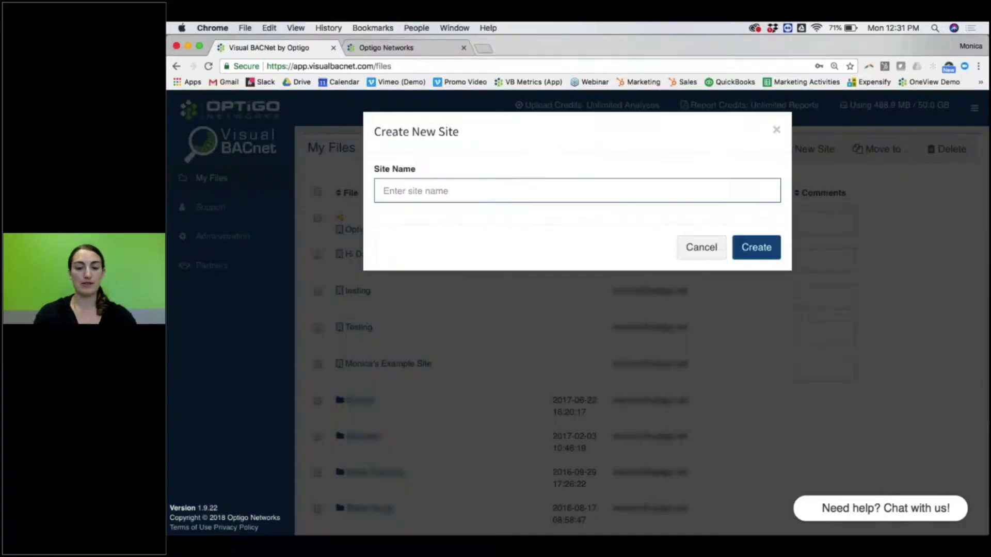
Create a site named Example, then cancel saving the Capture Tool installer.
{"action": "type", "text": "Example"}
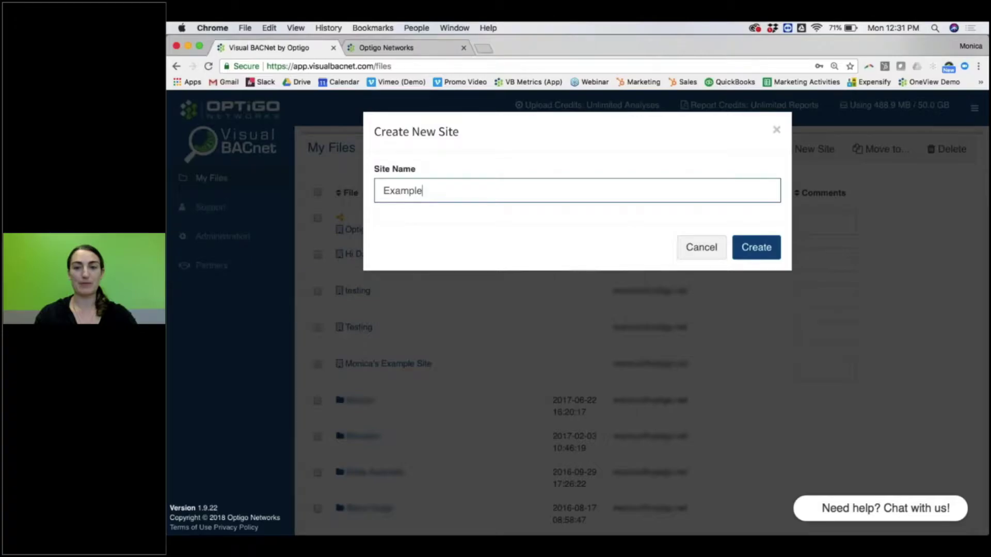
{"action": "left_click", "coordinate": [757, 250]}
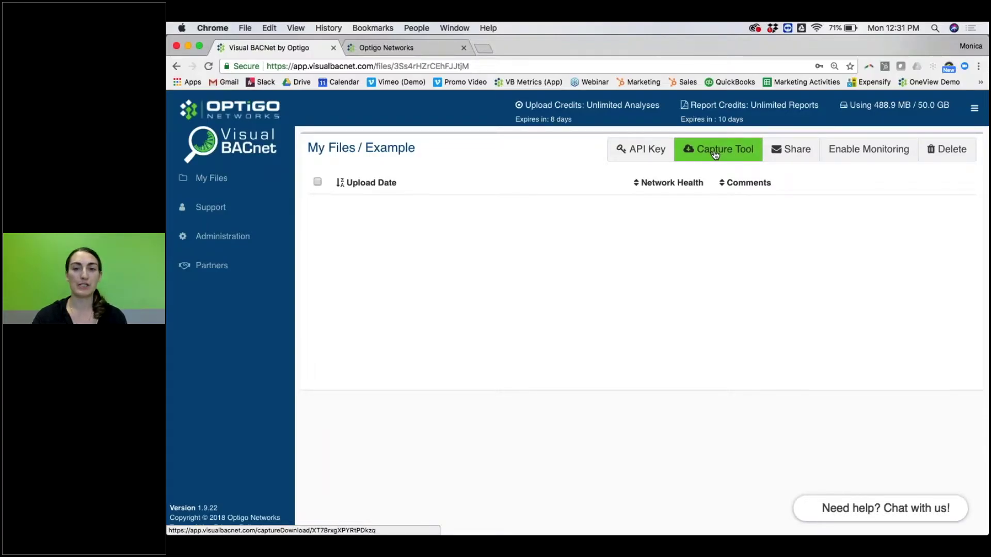
{"action": "left_click", "coordinate": [714, 153]}
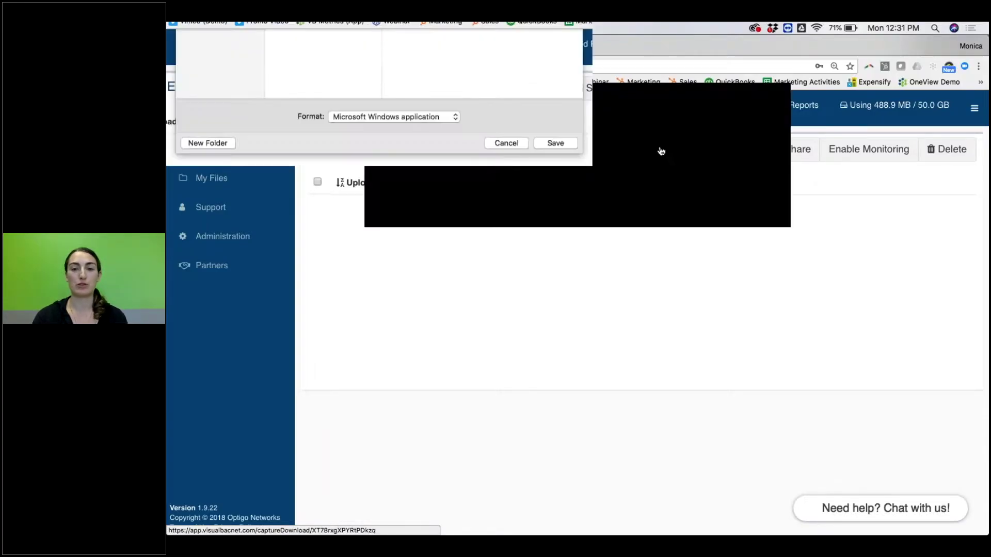
{"action": "left_click", "coordinate": [704, 367]}
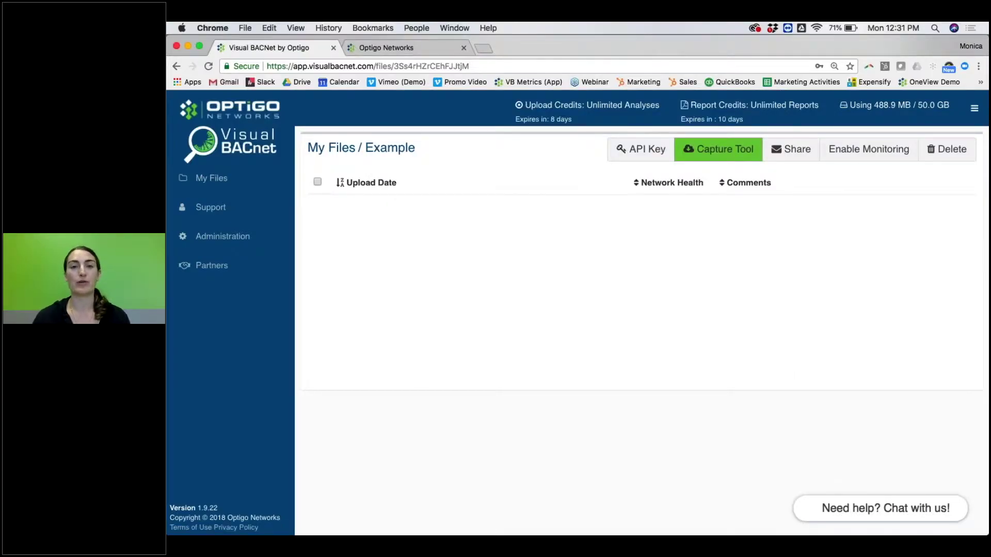
{"action": "left_click", "coordinate": [431, 55]}
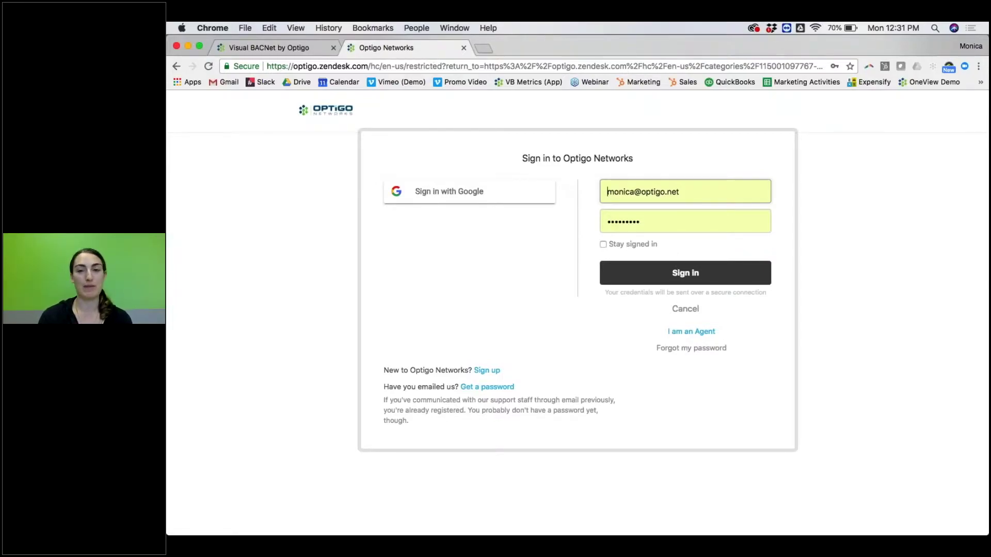
Sign in to the Optigo Networks support portal, then return to Visual BACnet.
{"action": "left_click", "coordinate": [685, 272]}
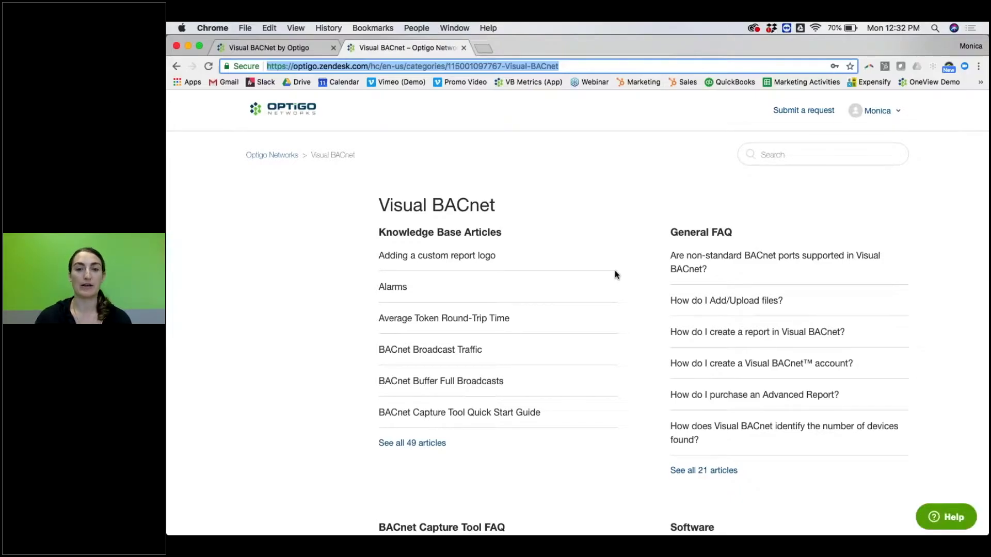
{"action": "left_click", "coordinate": [298, 46]}
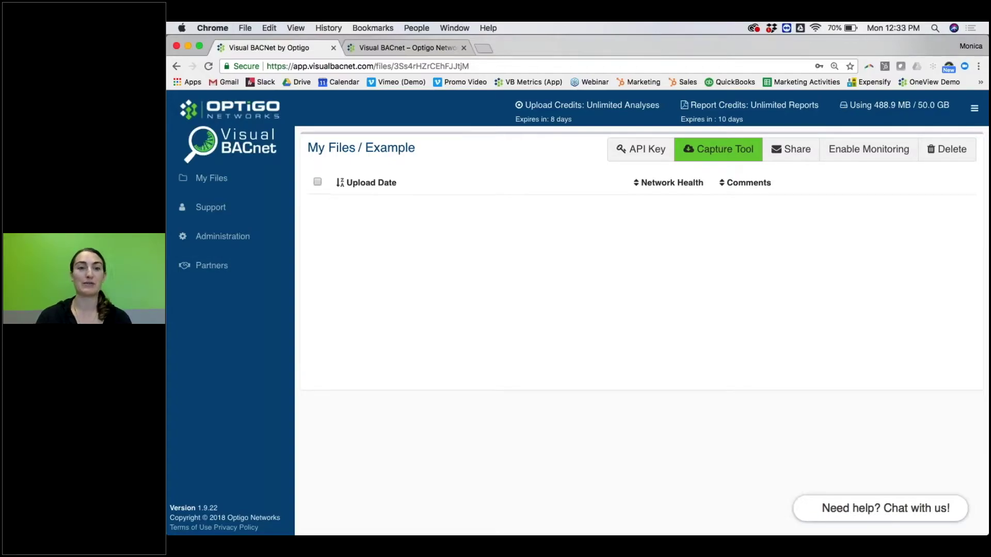
Open the Optigo BACnet Wall (MS/TP) site and set its Site Health chart to 6 Months.
{"action": "left_click", "coordinate": [236, 179]}
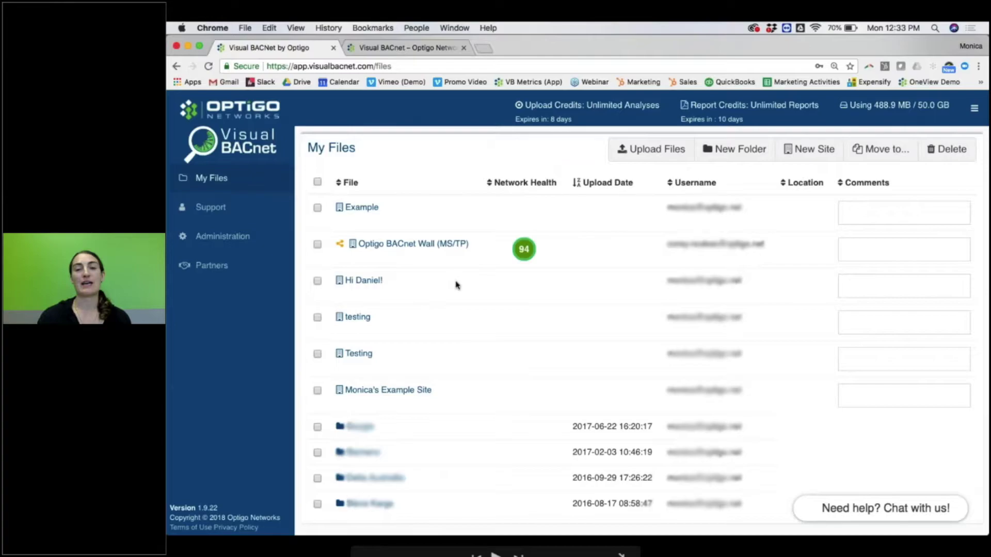
{"action": "left_click", "coordinate": [444, 244]}
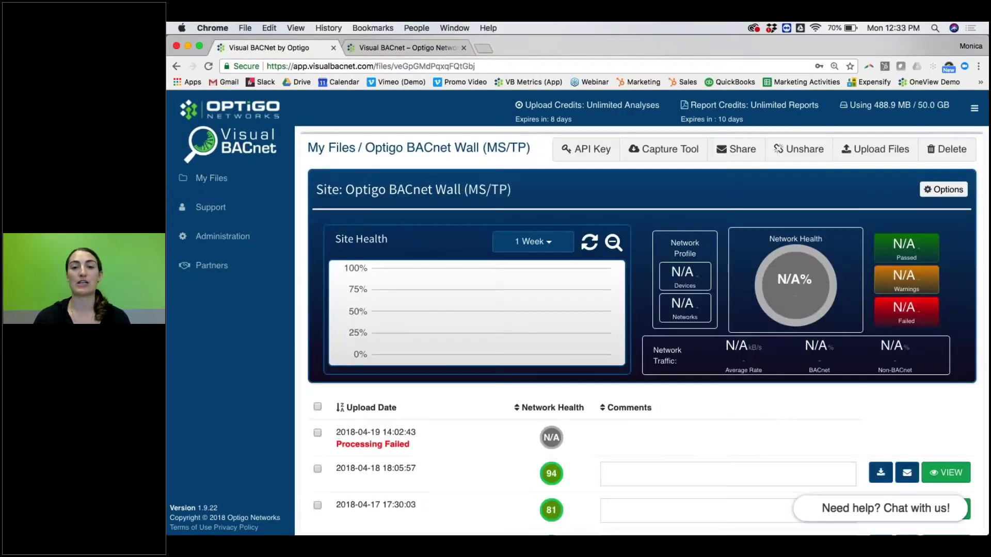
{"action": "scroll", "coordinate": [639, 253], "scroll_direction": "down", "scroll_amount": 4}
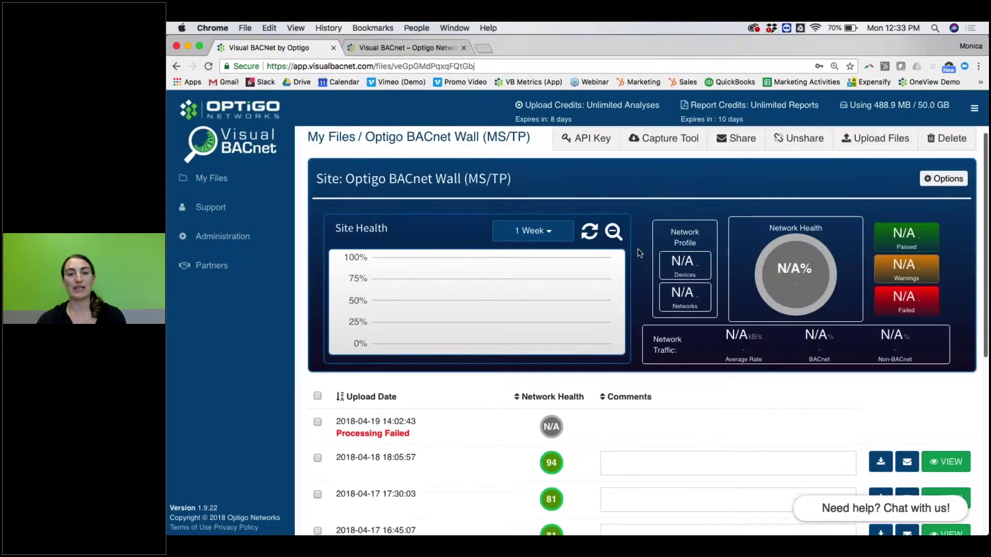
{"action": "scroll", "coordinate": [638, 253], "scroll_direction": "down", "scroll_amount": 4}
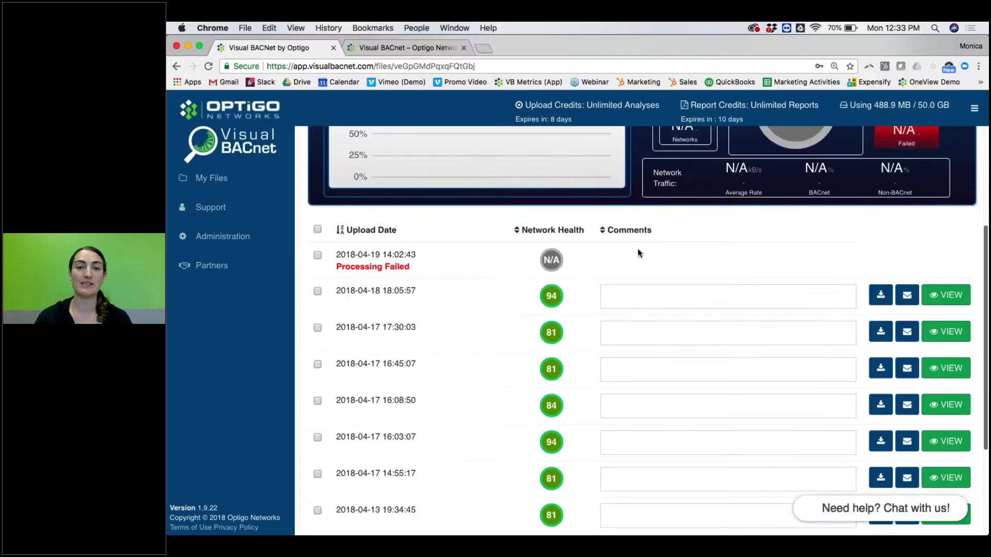
{"action": "scroll", "coordinate": [637, 252], "scroll_direction": "up", "scroll_amount": 5}
{"action": "scroll", "coordinate": [638, 252], "scroll_direction": "up", "scroll_amount": 3}
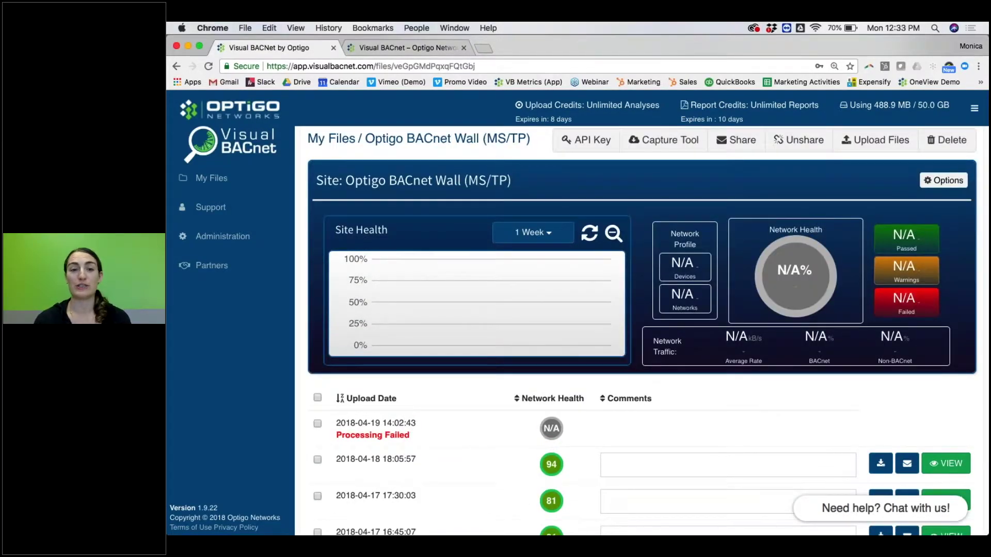
{"action": "left_click", "coordinate": [533, 232]}
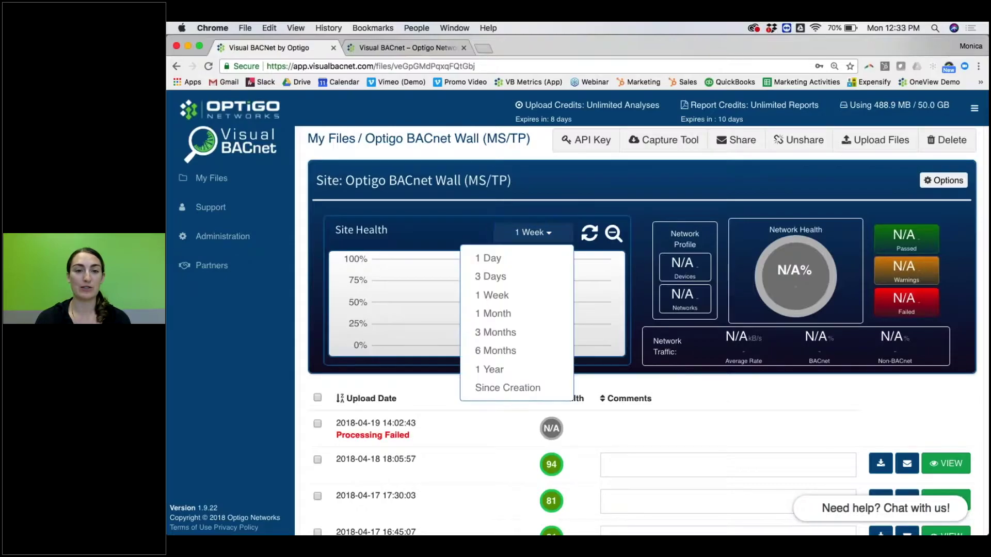
{"action": "left_click", "coordinate": [518, 351]}
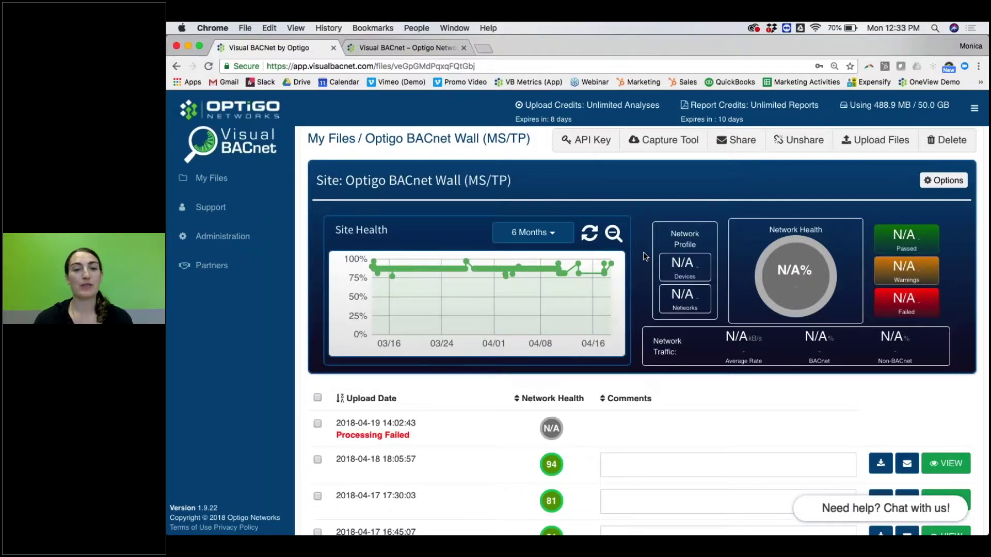
{"action": "left_click", "coordinate": [248, 190]}
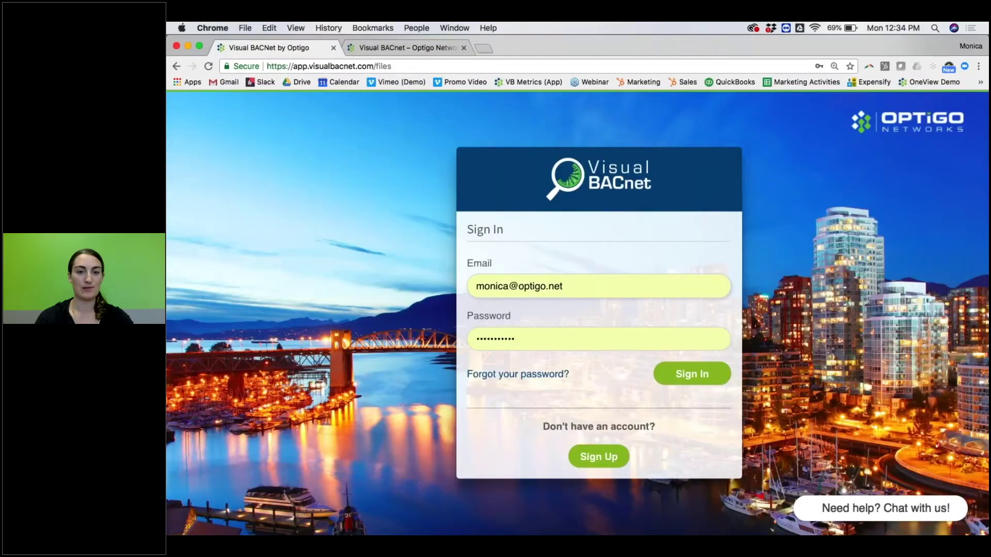
Sign in again with the demo account by editing the email's user name.
{"action": "left_click", "coordinate": [488, 290]}
{"action": "double_click", "coordinate": [487, 290]}
{"action": "type", "text": "demo"}
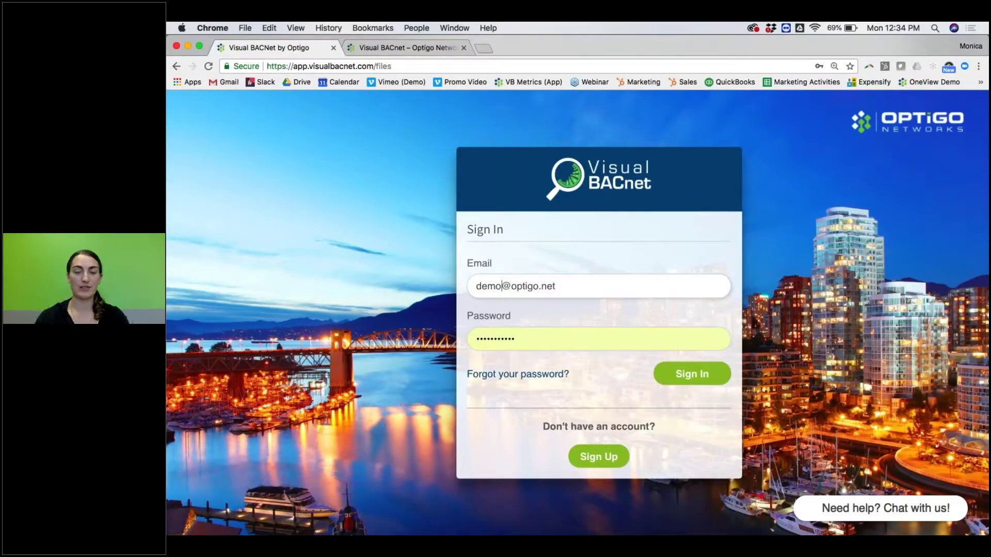
{"action": "key", "text": "Return"}
Open the Optigo_sample.pcapng summary and its network health score details.
{"action": "scroll", "coordinate": [913, 388], "scroll_direction": "down", "scroll_amount": 4}
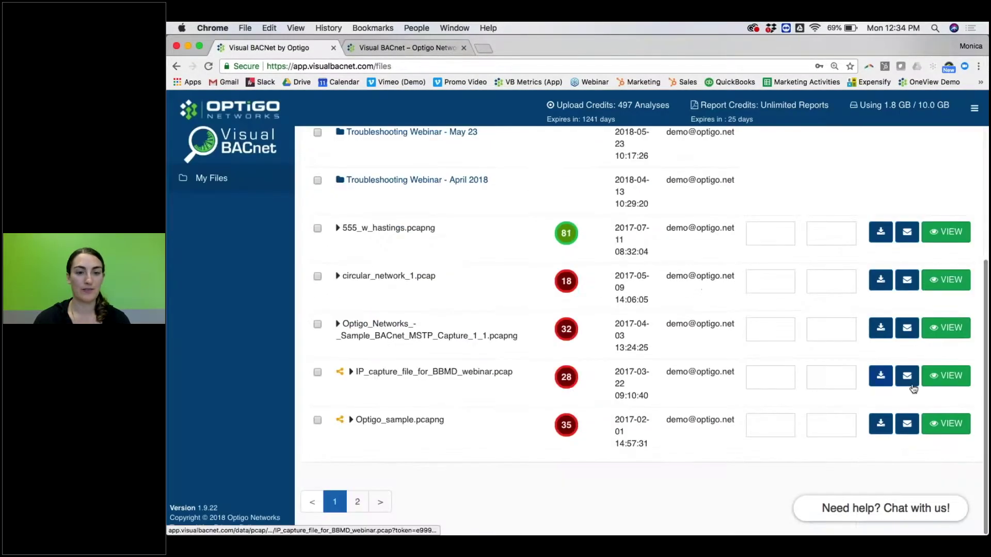
{"action": "left_click", "coordinate": [946, 423]}
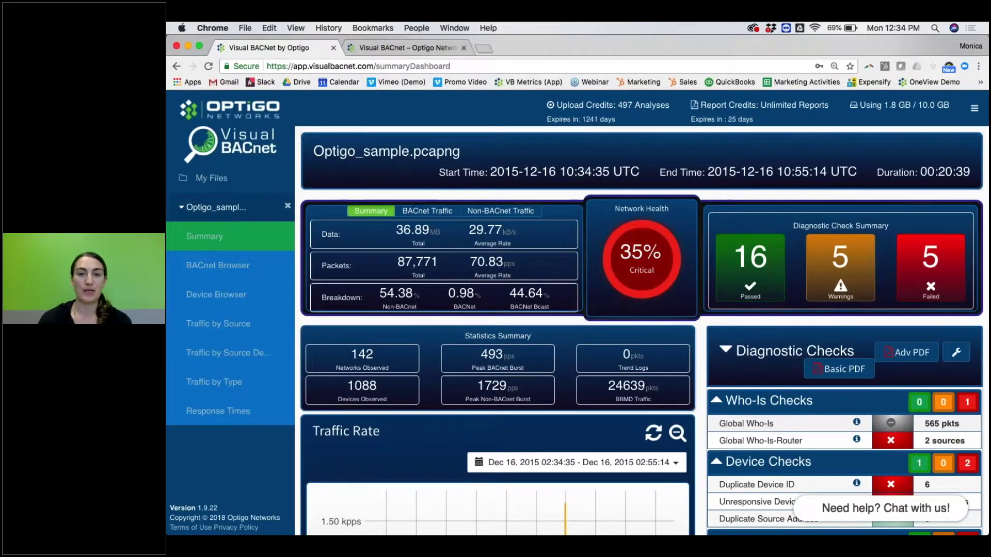
{"action": "mouse_move", "coordinate": [691, 257]}
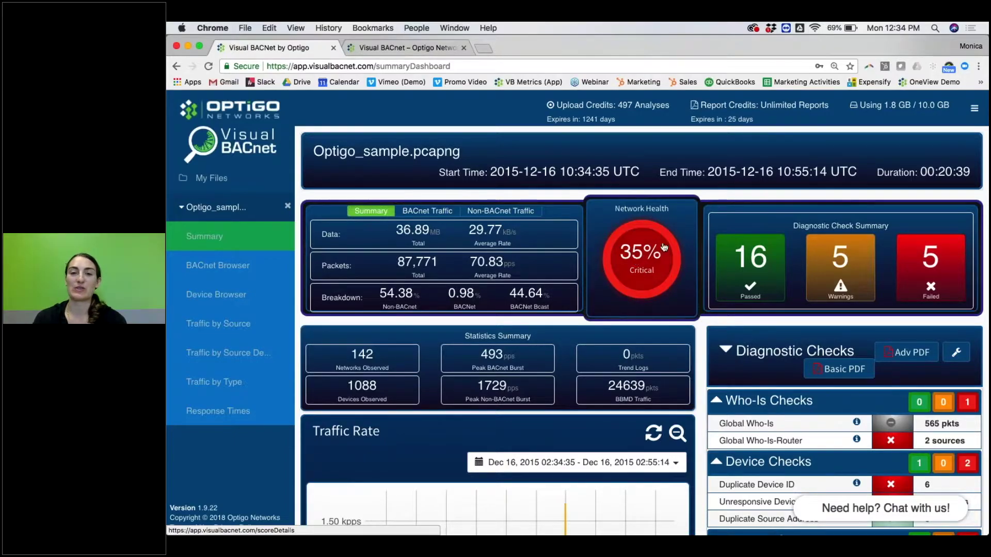
{"action": "left_click", "coordinate": [648, 261]}
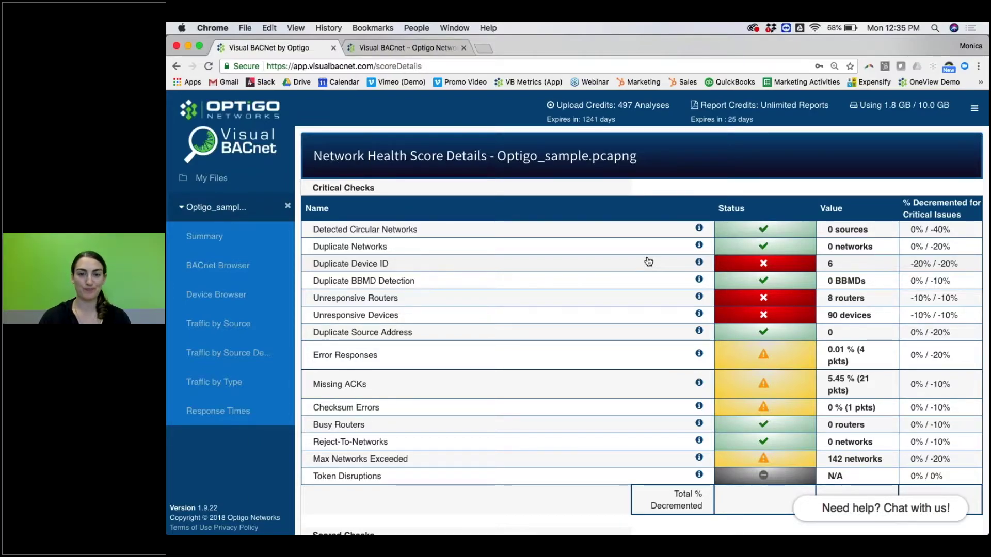
Open the failing Duplicate Device ID check from the health score details.
{"action": "left_click", "coordinate": [737, 266]}
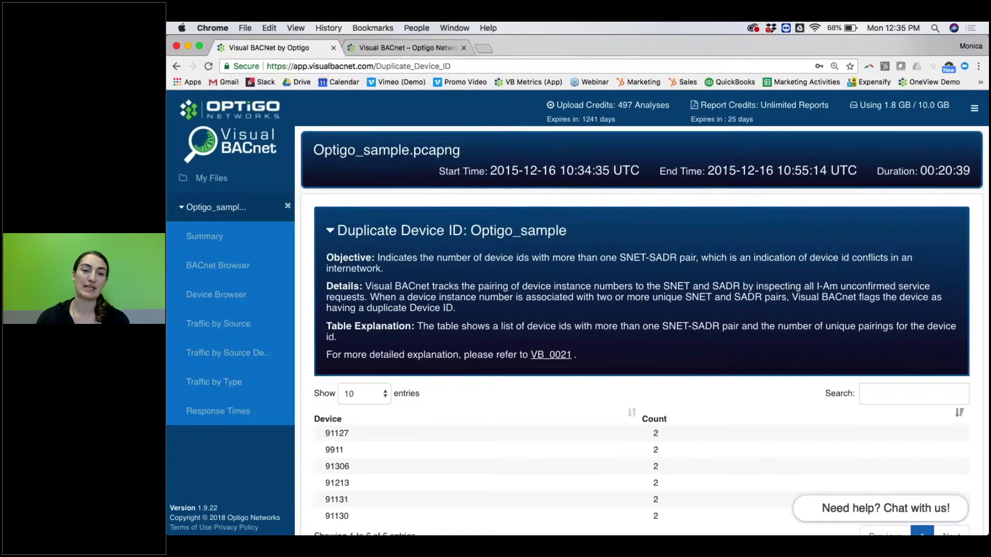
Inspect the packets for duplicate device 91127 and the frame info for frame 223.
{"action": "scroll", "coordinate": [732, 264], "scroll_direction": "down", "scroll_amount": 3}
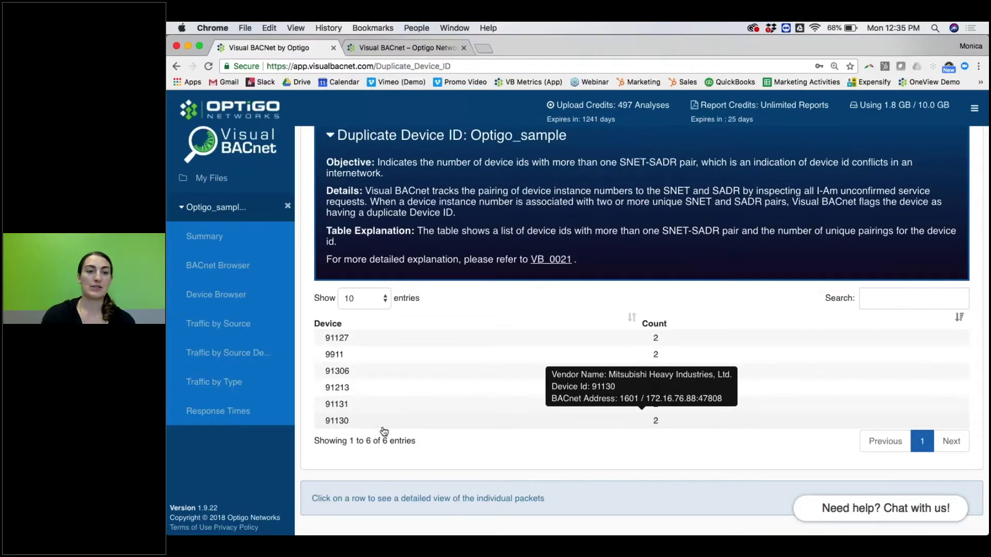
{"action": "left_click", "coordinate": [359, 338]}
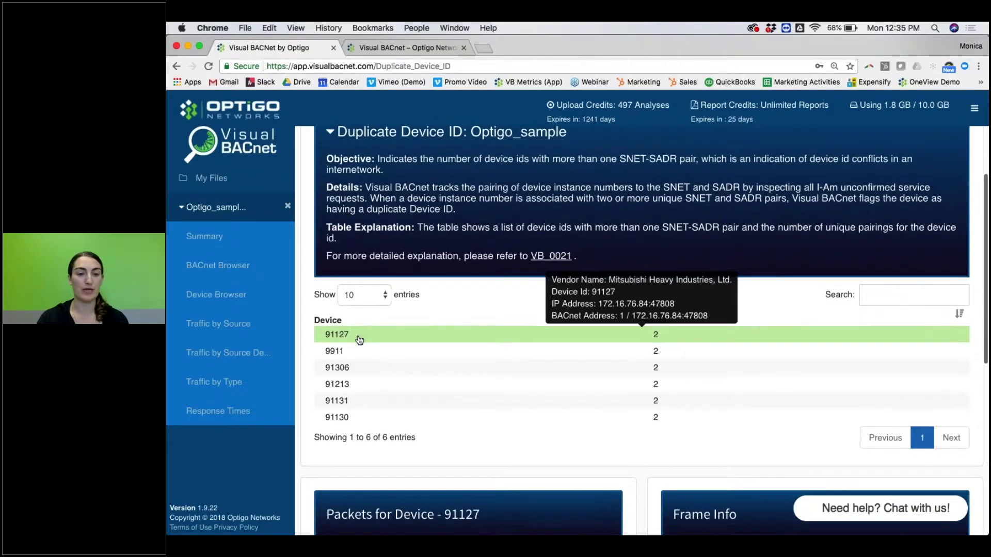
{"action": "scroll", "coordinate": [358, 339], "scroll_direction": "down", "scroll_amount": 4}
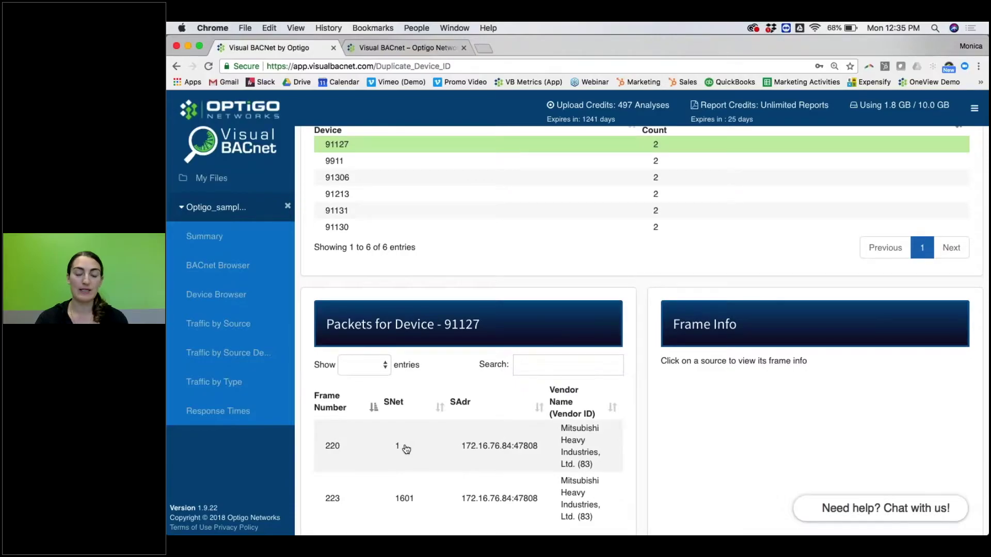
{"action": "left_click", "coordinate": [410, 498]}
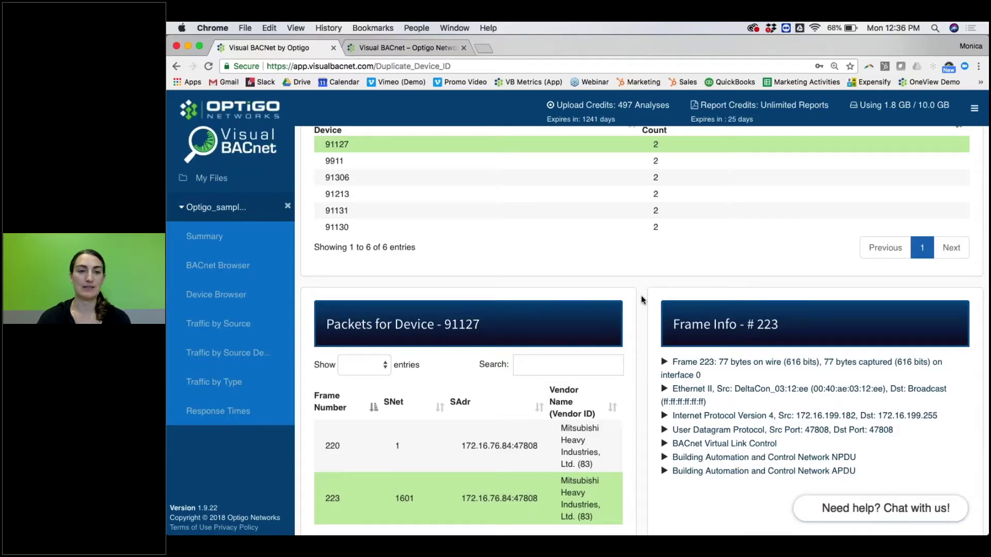
Open the VB_0021 Duplicate Device ID knowledge-base article and skim it.
{"action": "scroll", "coordinate": [642, 299], "scroll_direction": "up", "scroll_amount": 5}
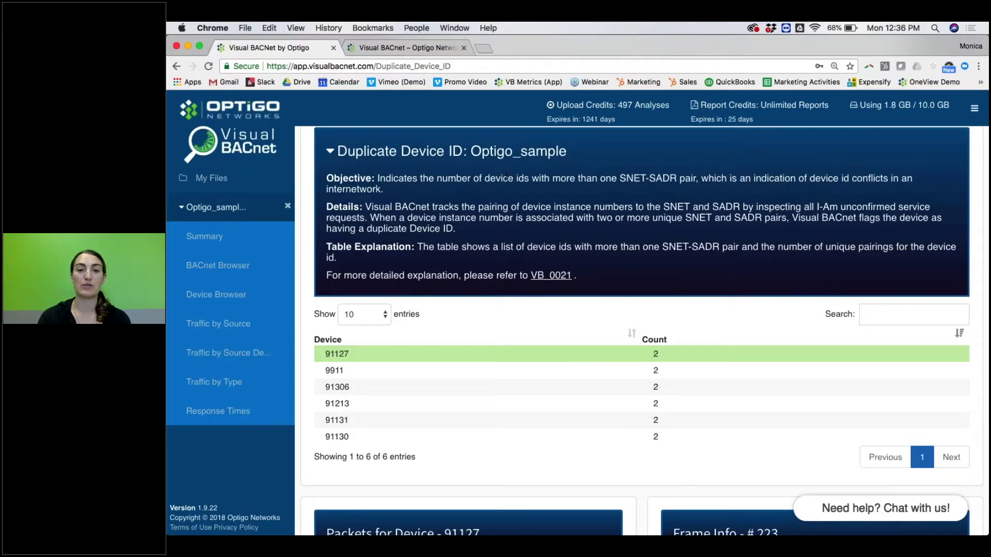
{"action": "left_click_drag", "start_coordinate": [505, 175], "coordinate": [524, 262]}
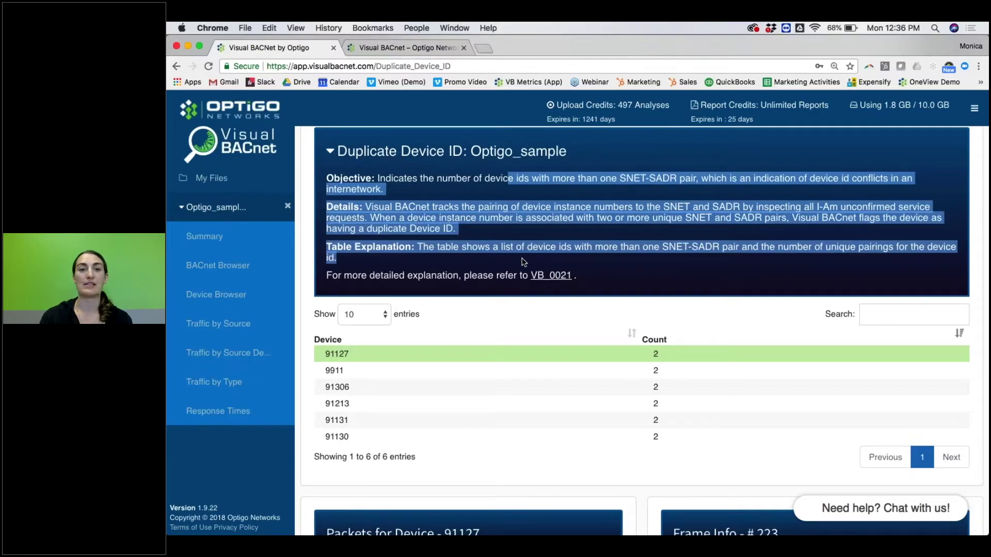
{"action": "left_click", "coordinate": [548, 276]}
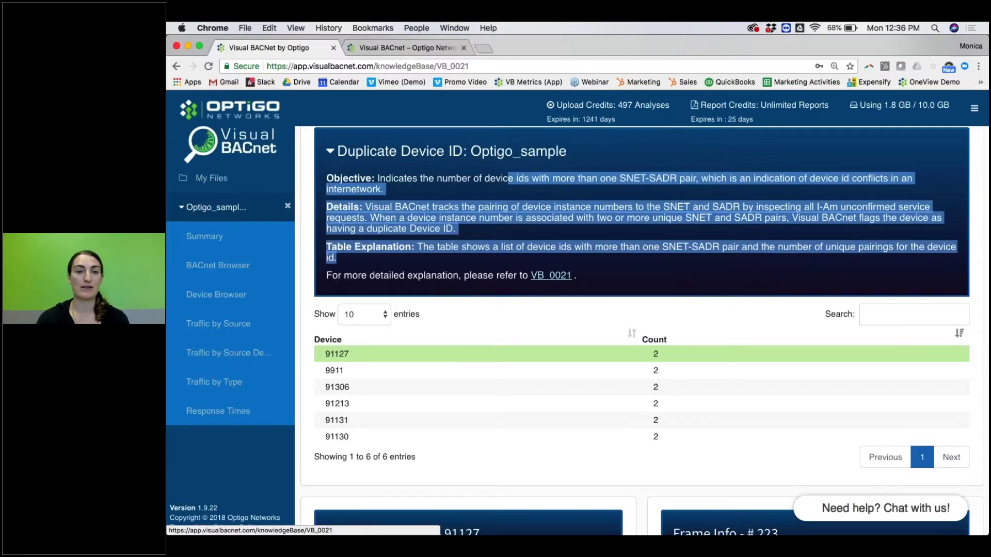
{"action": "scroll", "coordinate": [640, 330], "scroll_direction": "down", "scroll_amount": 2}
{"action": "scroll", "coordinate": [639, 331], "scroll_direction": "up", "scroll_amount": 2}
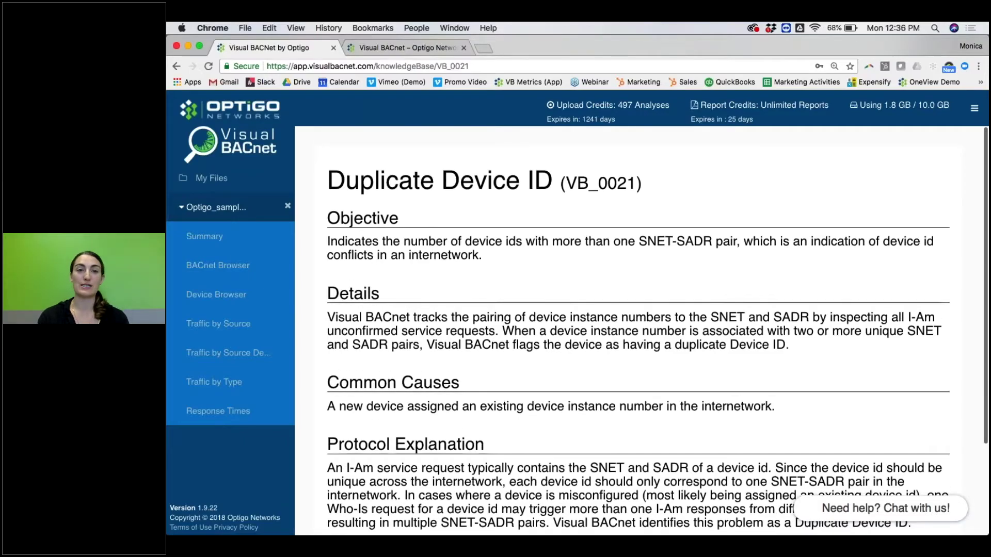
Search all 49 Help Center articles for 'duplicate'.
{"action": "left_click", "coordinate": [385, 47]}
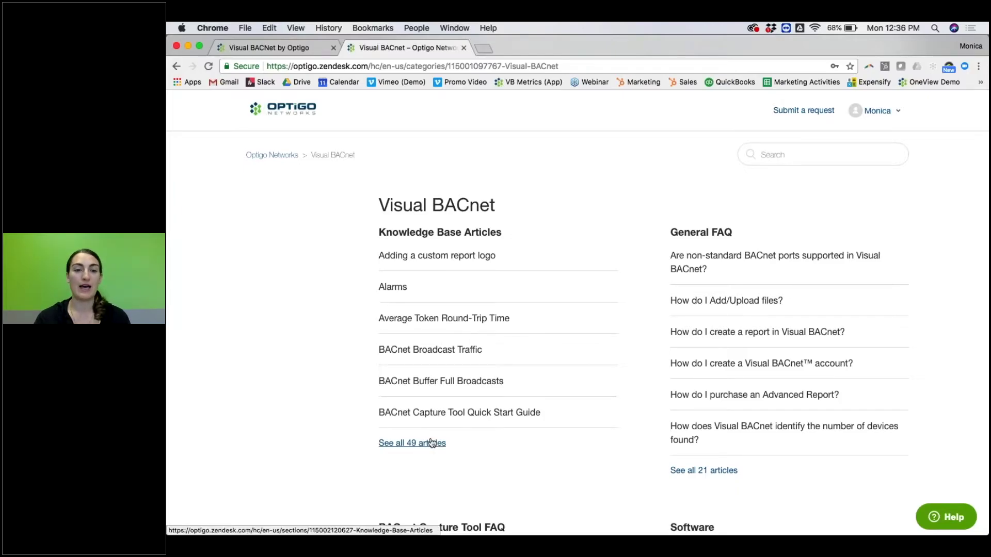
{"action": "left_click", "coordinate": [413, 443]}
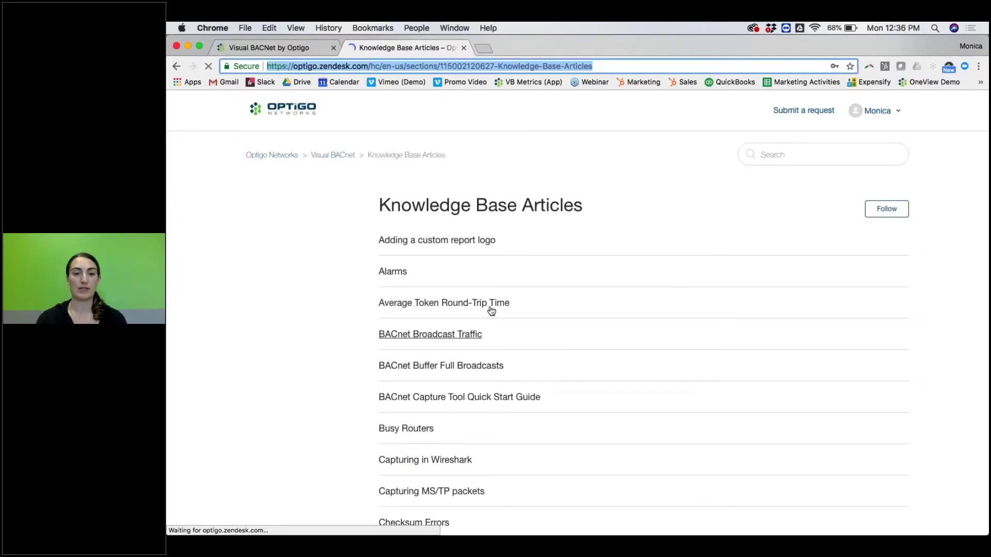
{"action": "scroll", "coordinate": [490, 310], "scroll_direction": "down", "scroll_amount": 3}
{"action": "scroll", "coordinate": [490, 310], "scroll_direction": "up", "scroll_amount": 3}
{"action": "left_click", "coordinate": [803, 154]}
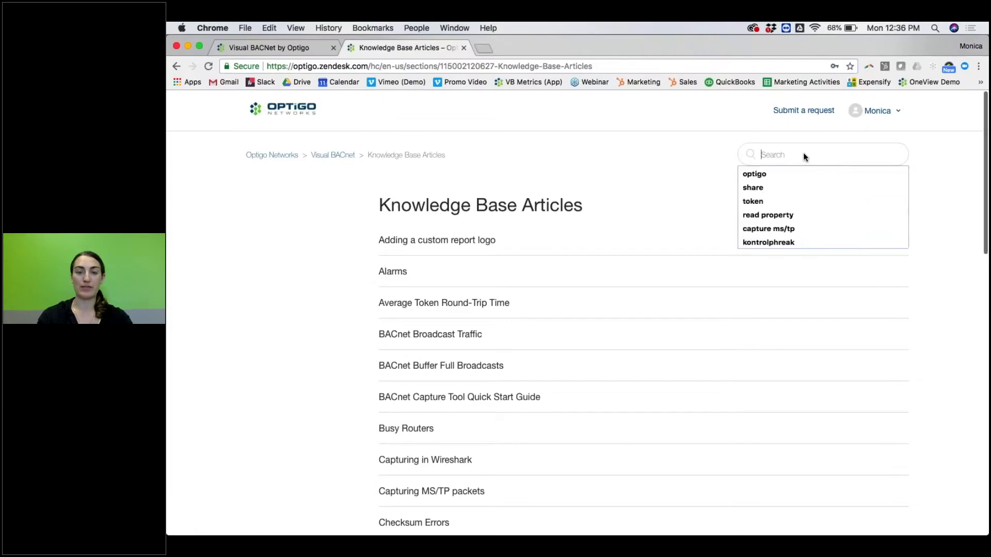
{"action": "type", "text": "duplicate"}
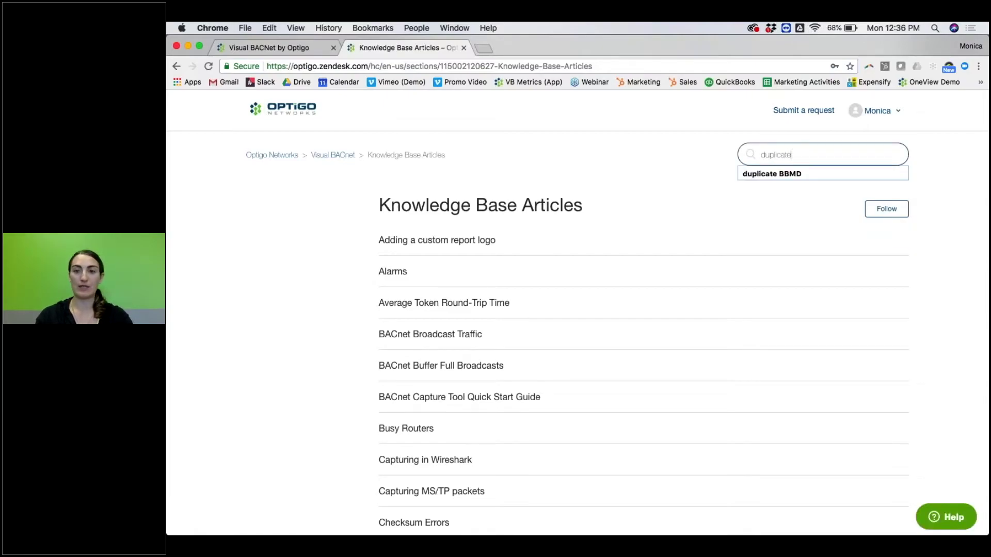
{"action": "key", "text": "Return"}
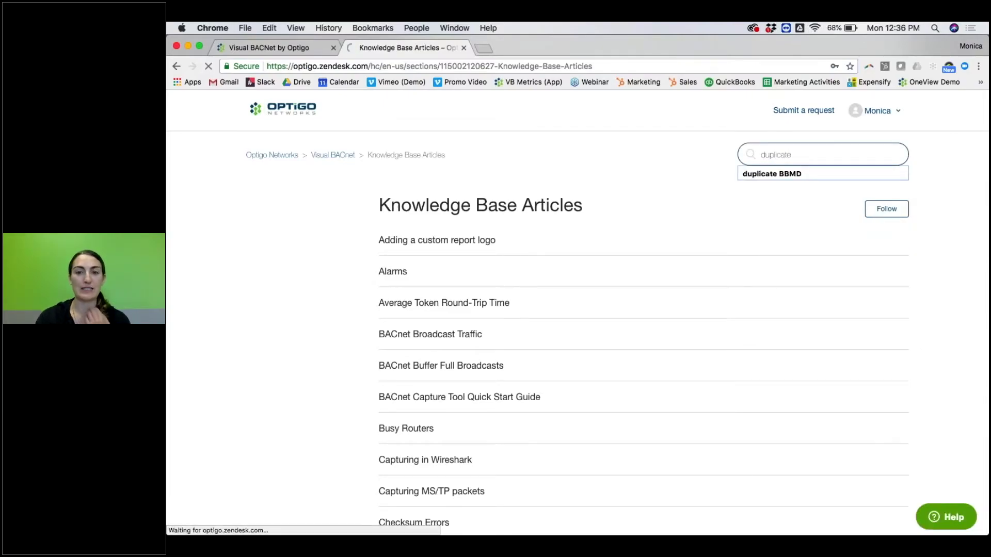
Read the Duplicate Device ID help article, then return to Visual BACnet.
{"action": "scroll", "coordinate": [383, 308], "scroll_direction": "down", "scroll_amount": 5}
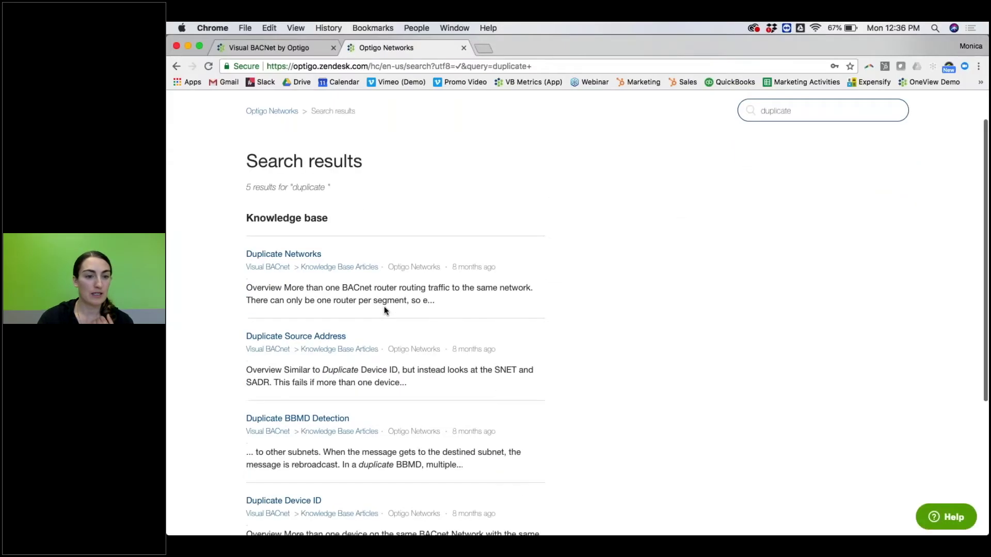
{"action": "left_click", "coordinate": [299, 382]}
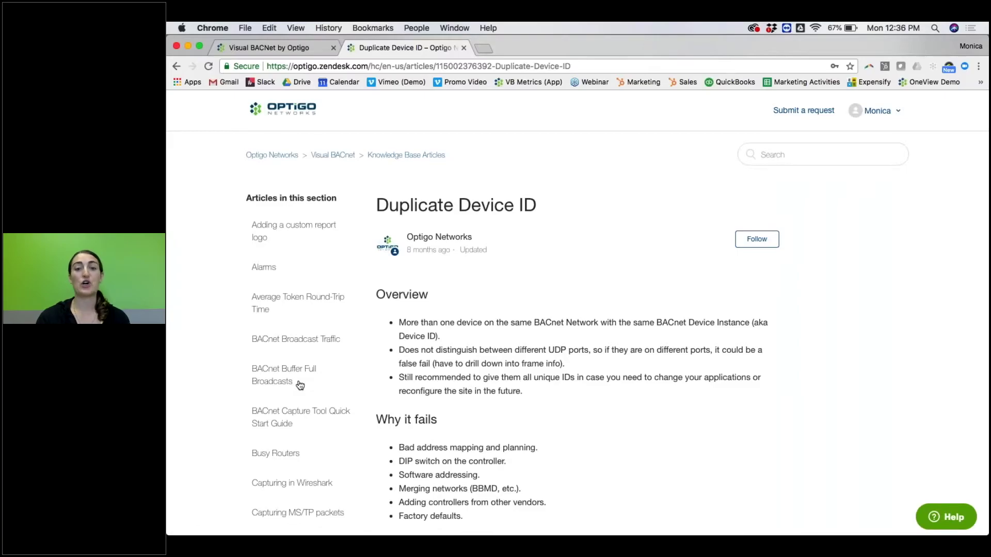
{"action": "scroll", "coordinate": [299, 385], "scroll_direction": "down", "scroll_amount": 5}
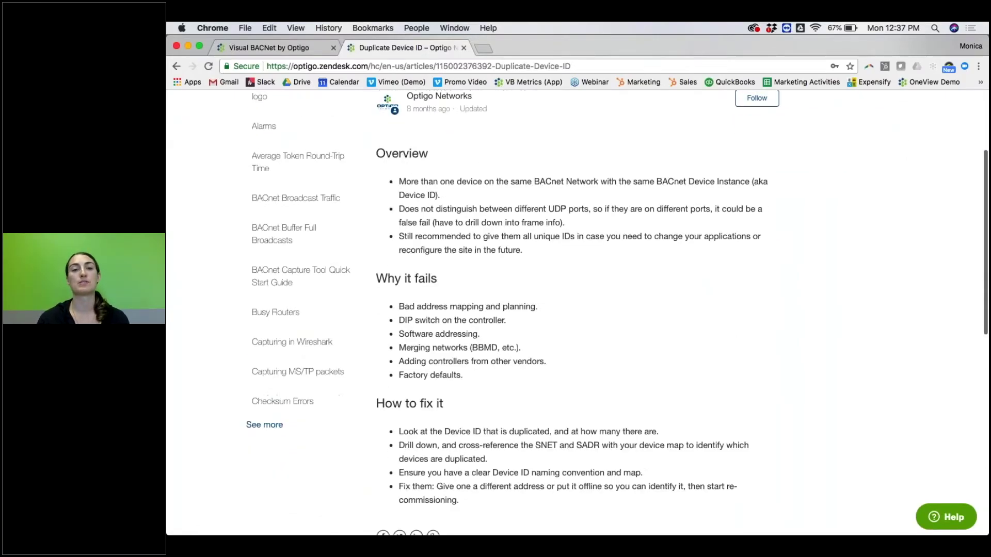
{"action": "scroll", "coordinate": [617, 313], "scroll_direction": "down", "scroll_amount": 1}
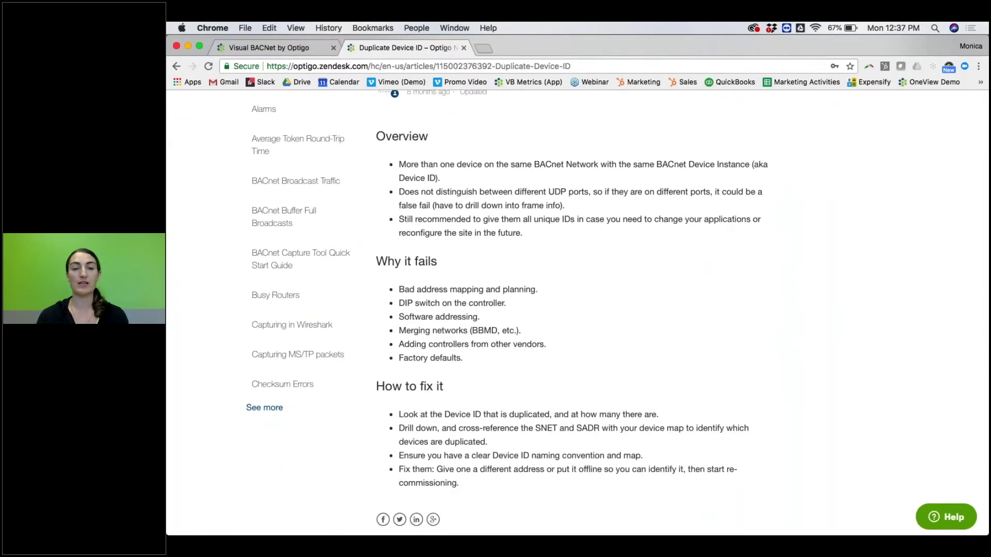
{"action": "left_click", "coordinate": [288, 48]}
Open the BACnet Browser and filter traffic to source 172.16.76.91:47808.
{"action": "left_click", "coordinate": [223, 233]}
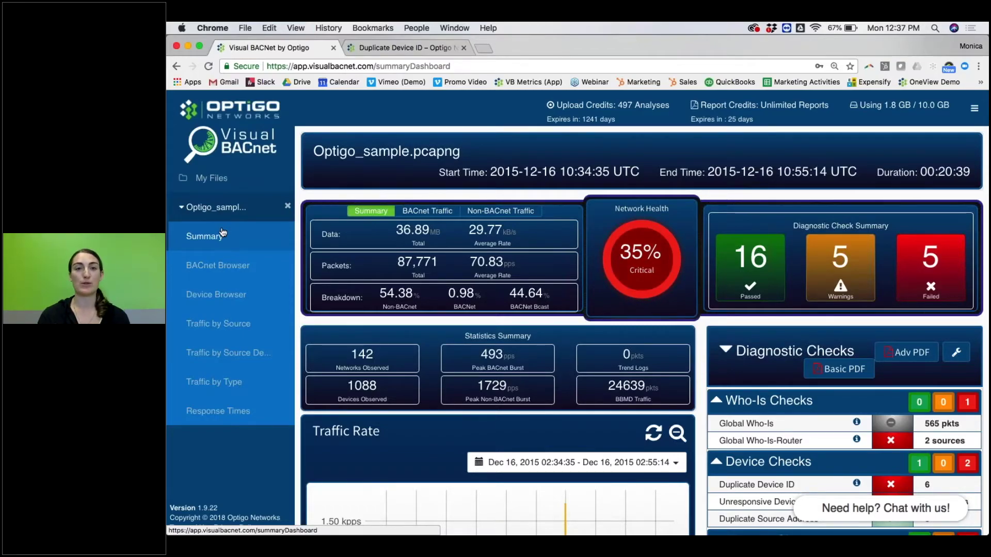
{"action": "left_click", "coordinate": [230, 263]}
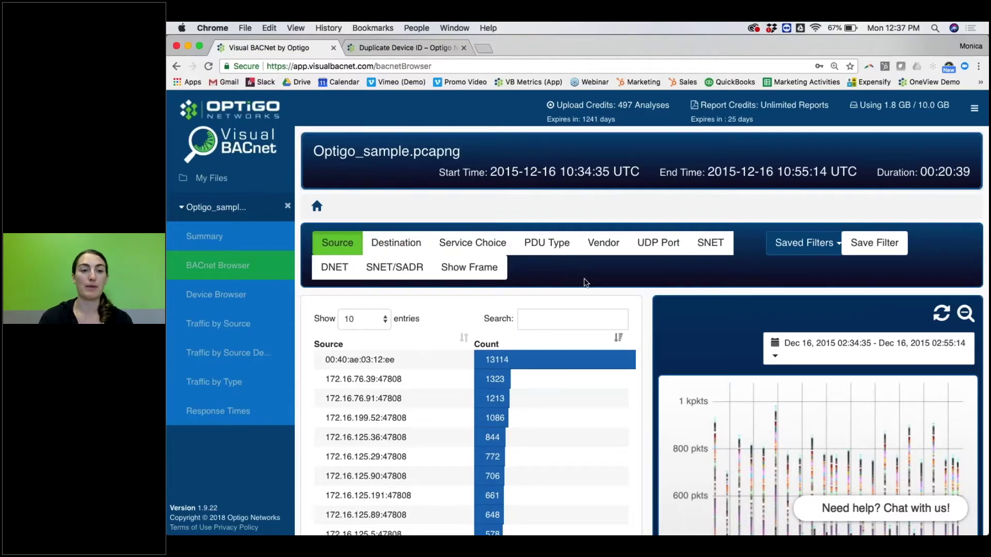
{"action": "scroll", "coordinate": [585, 283], "scroll_direction": "down", "scroll_amount": 1}
{"action": "scroll", "coordinate": [584, 282], "scroll_direction": "down", "scroll_amount": 3}
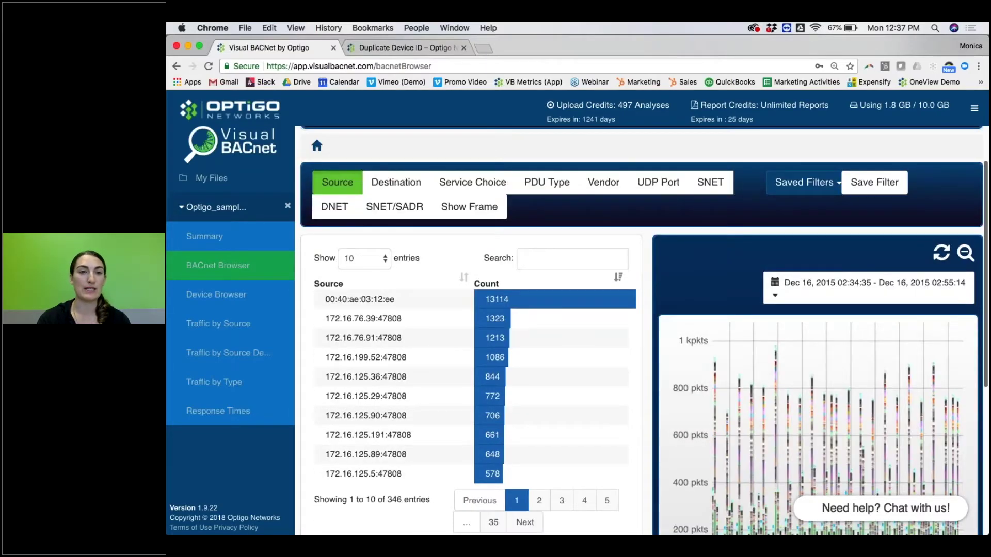
{"action": "left_click", "coordinate": [492, 339]}
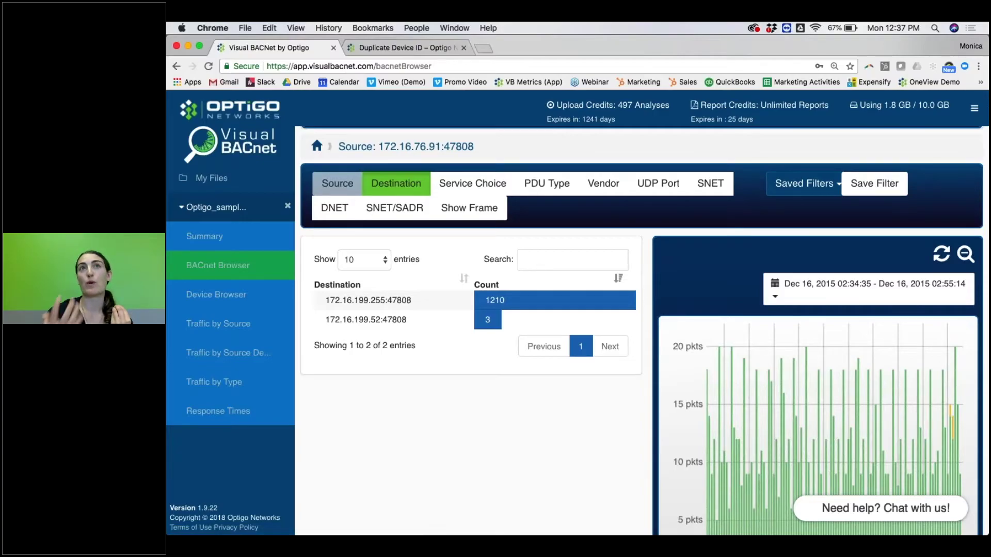
{"action": "left_click", "coordinate": [481, 184]}
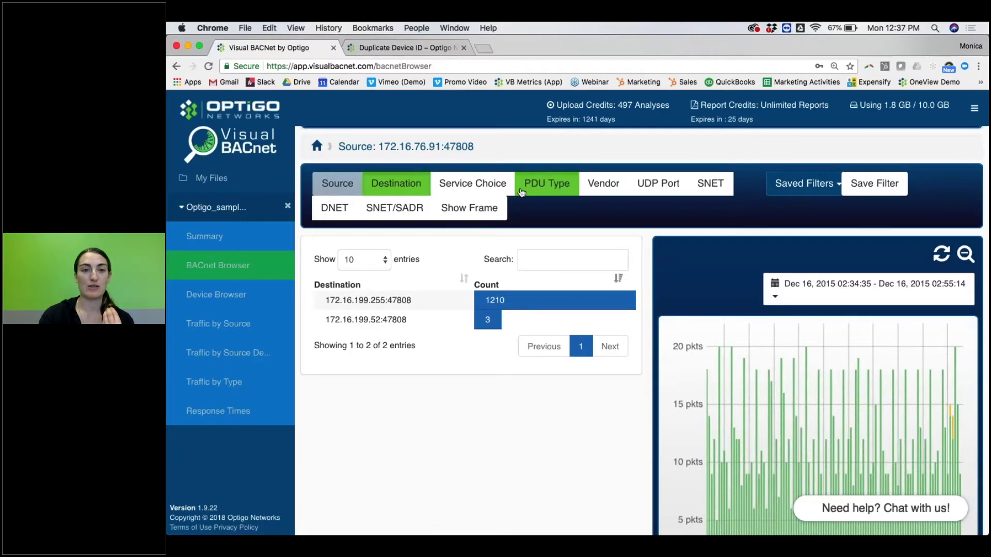
Drill into the source's who-Is frames, view frame 49's details, then clear all filters.
{"action": "left_click", "coordinate": [481, 184]}
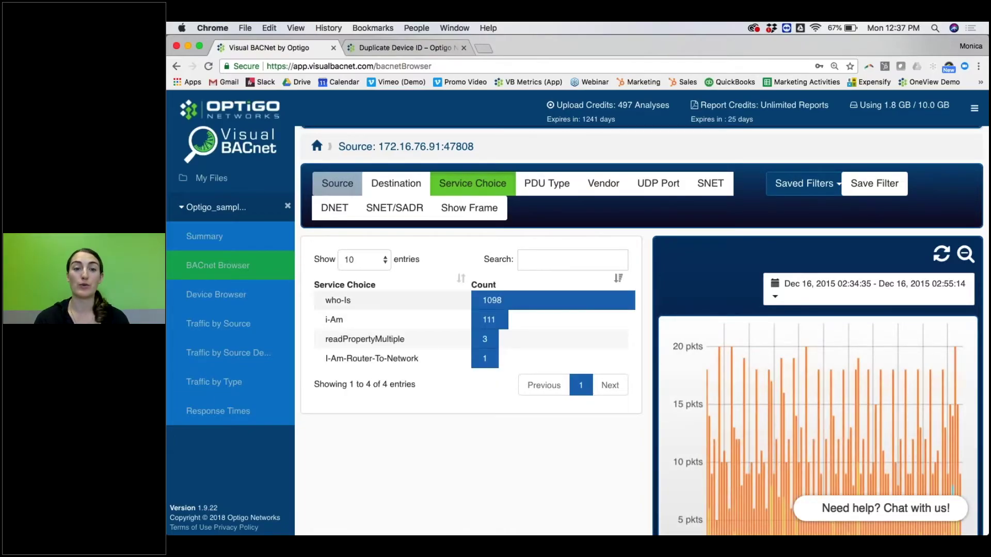
{"action": "left_click", "coordinate": [338, 300]}
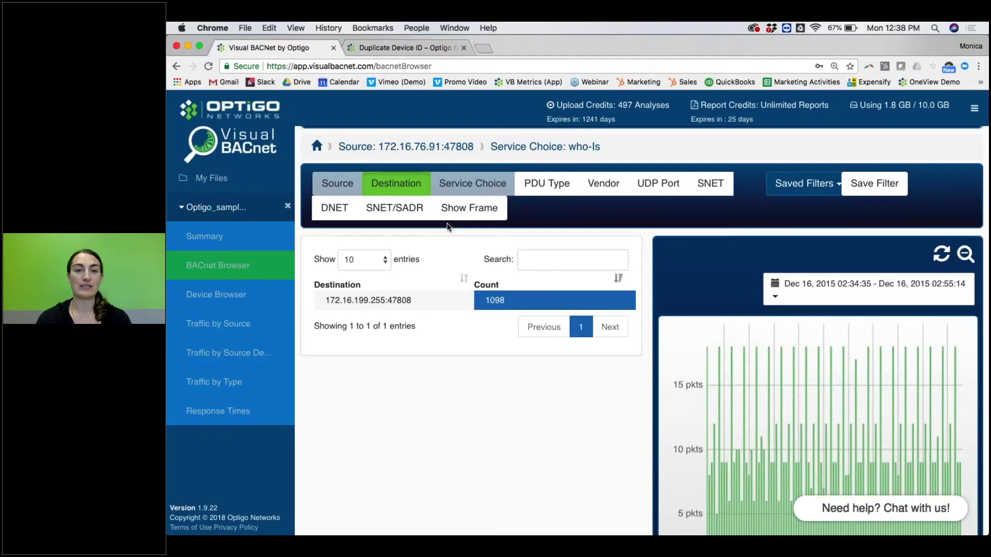
{"action": "left_click", "coordinate": [463, 214]}
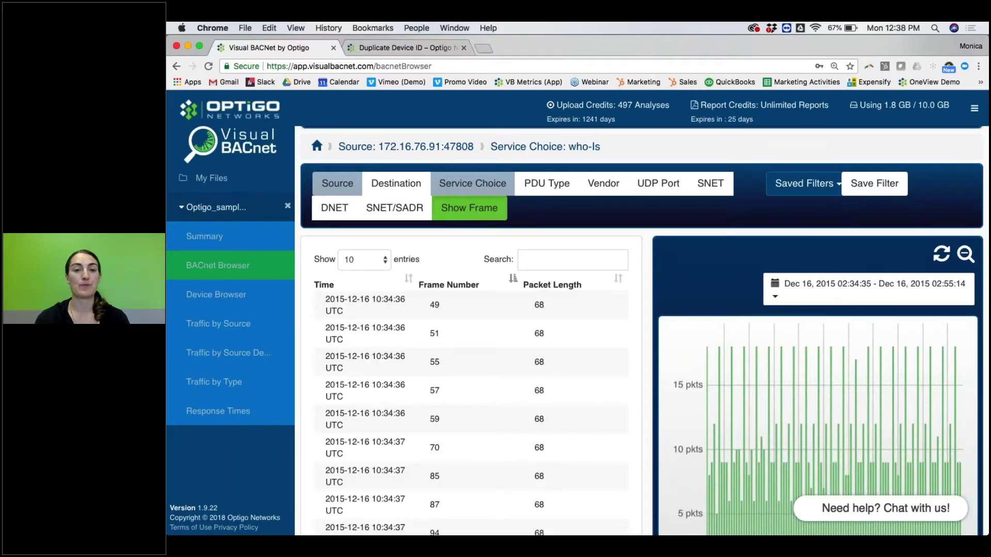
{"action": "left_click", "coordinate": [435, 305]}
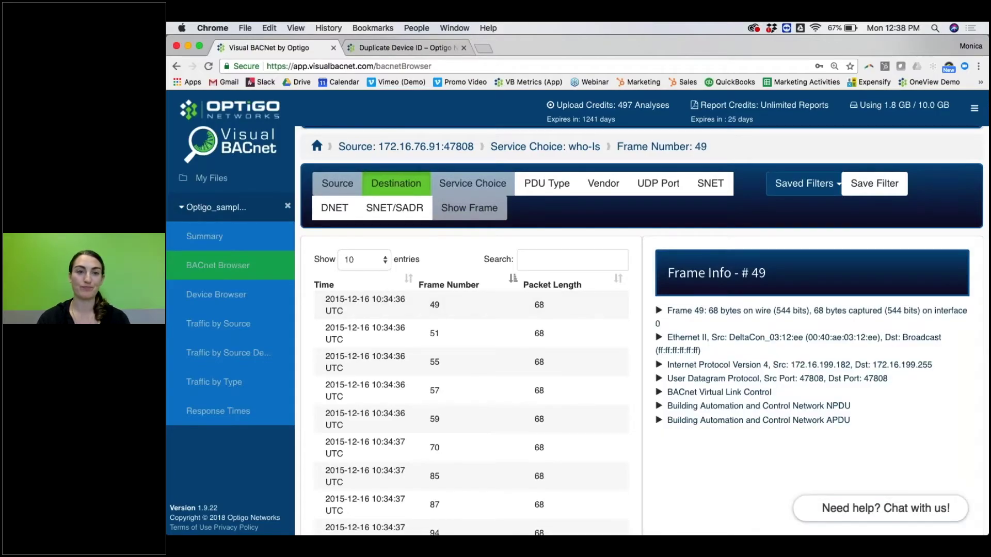
{"action": "left_click", "coordinate": [317, 146]}
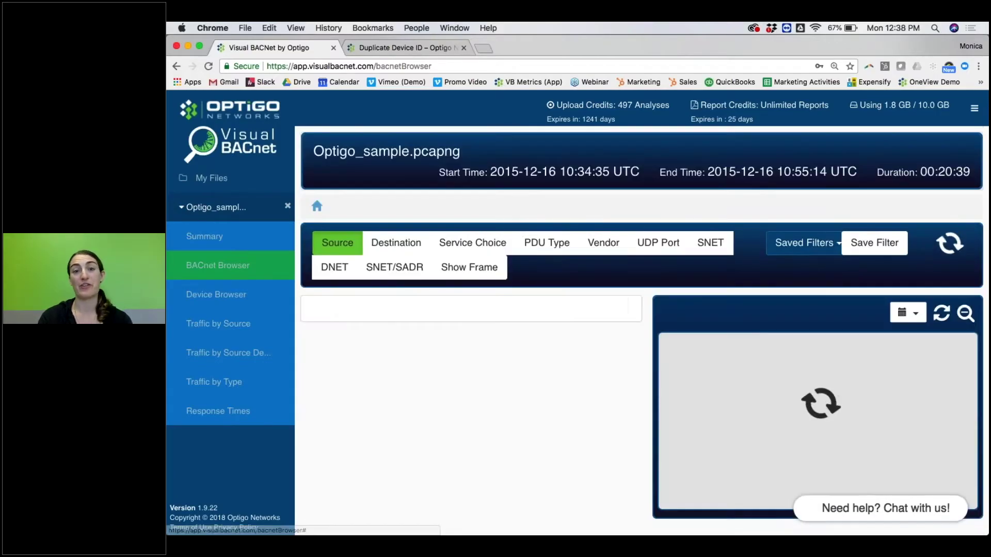
Filter the BACnet Browser to Vendor ID 8 (Delta Controls) and highlight the capture duration.
{"action": "left_click", "coordinate": [600, 243]}
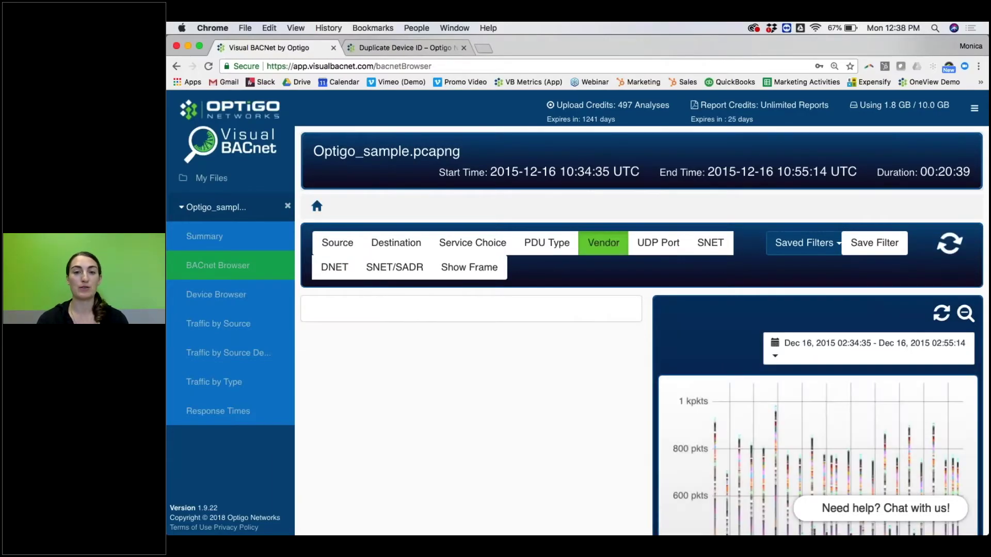
{"action": "scroll", "coordinate": [644, 330], "scroll_direction": "down", "scroll_amount": 3}
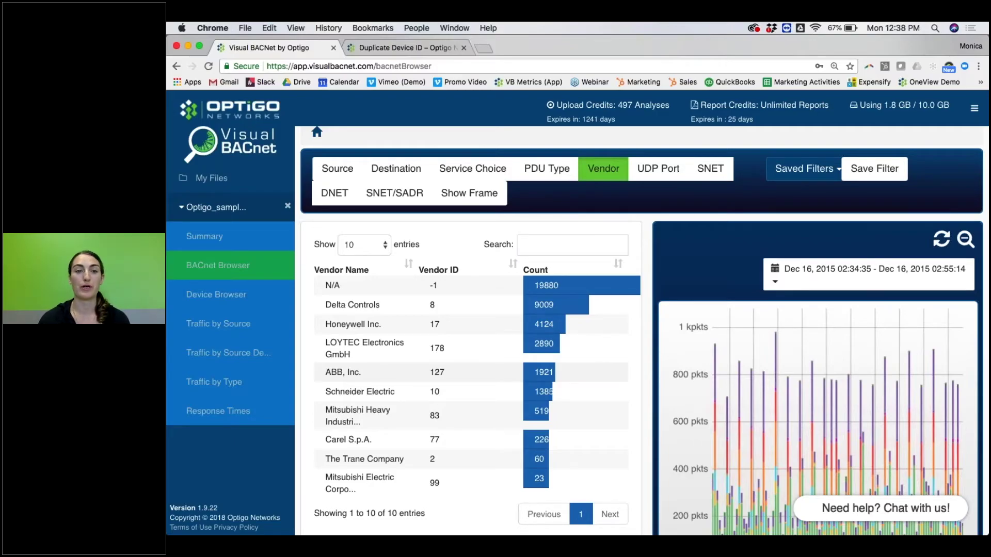
{"action": "left_click", "coordinate": [388, 310]}
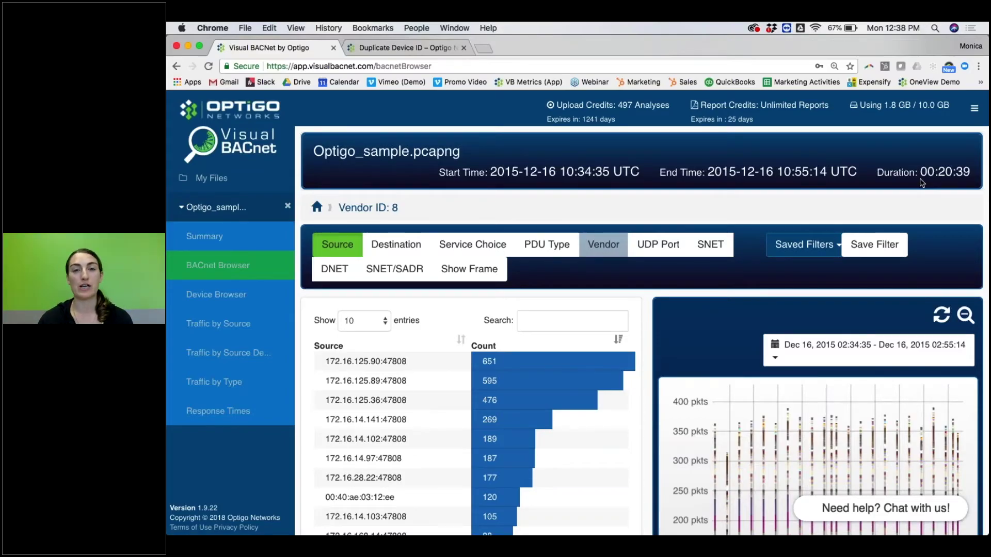
{"action": "left_click_drag", "start_coordinate": [921, 173], "coordinate": [961, 172]}
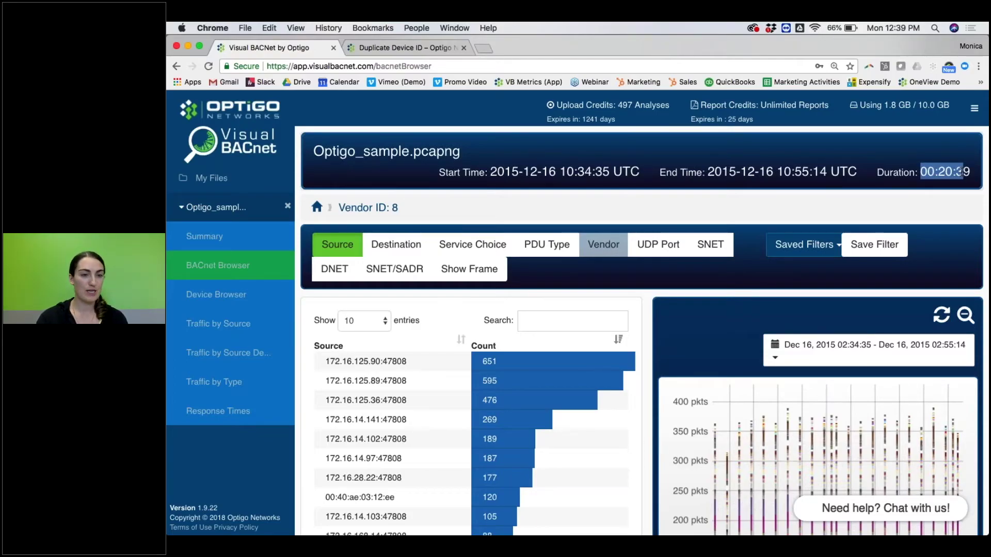
Review the Devices Observed table for Optigo_sample, then return to the summary dashboard.
{"action": "left_click", "coordinate": [247, 293]}
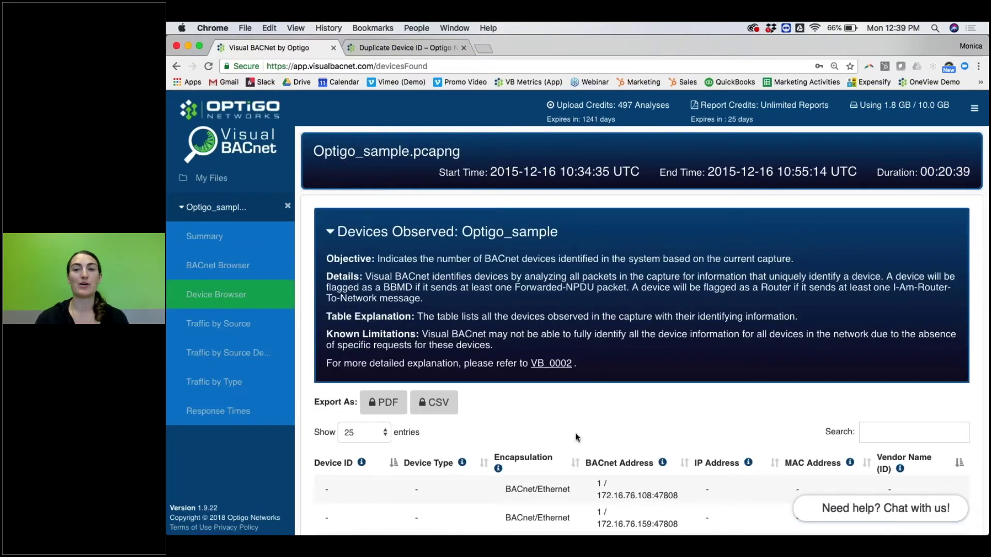
{"action": "scroll", "coordinate": [576, 438], "scroll_direction": "down", "scroll_amount": 3}
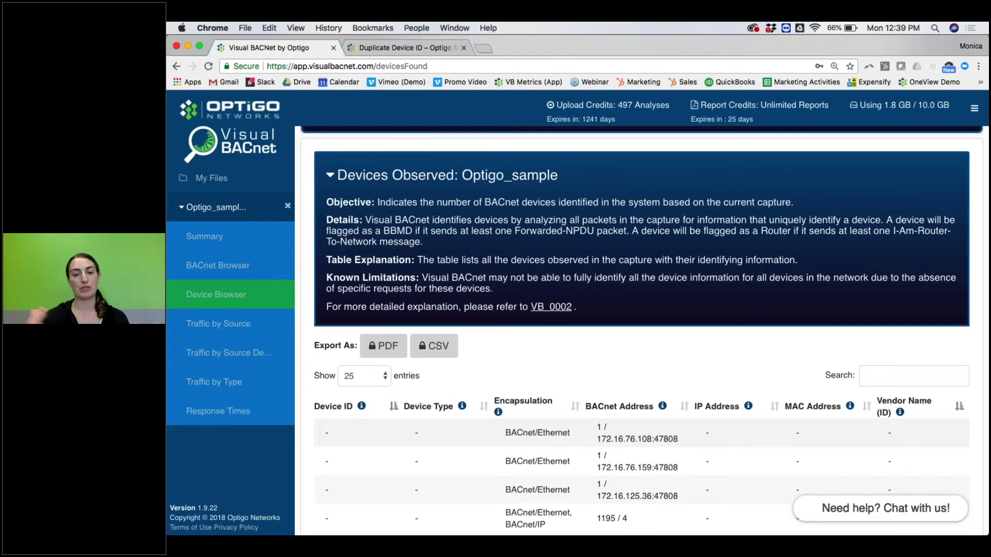
{"action": "scroll", "coordinate": [500, 463], "scroll_direction": "down", "scroll_amount": 5}
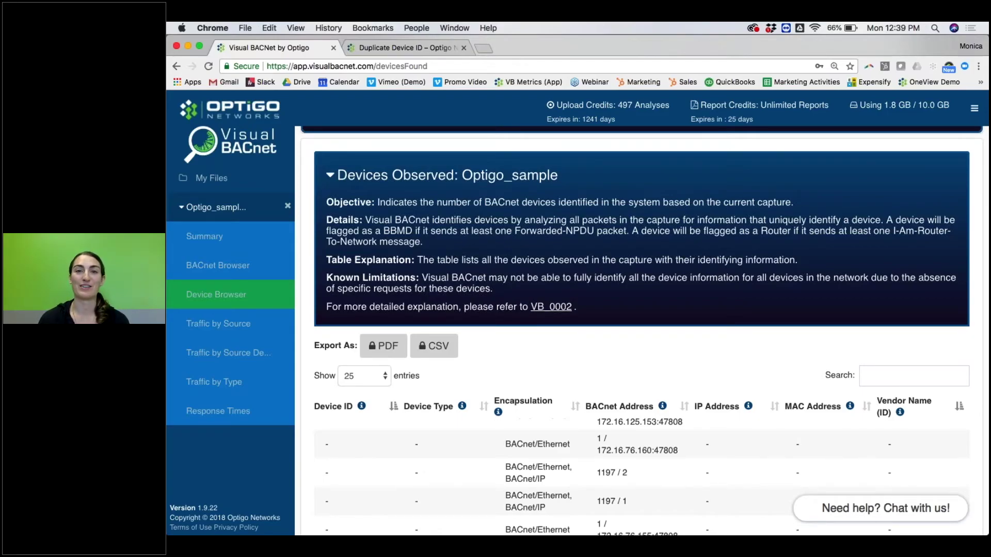
{"action": "left_click", "coordinate": [250, 236]}
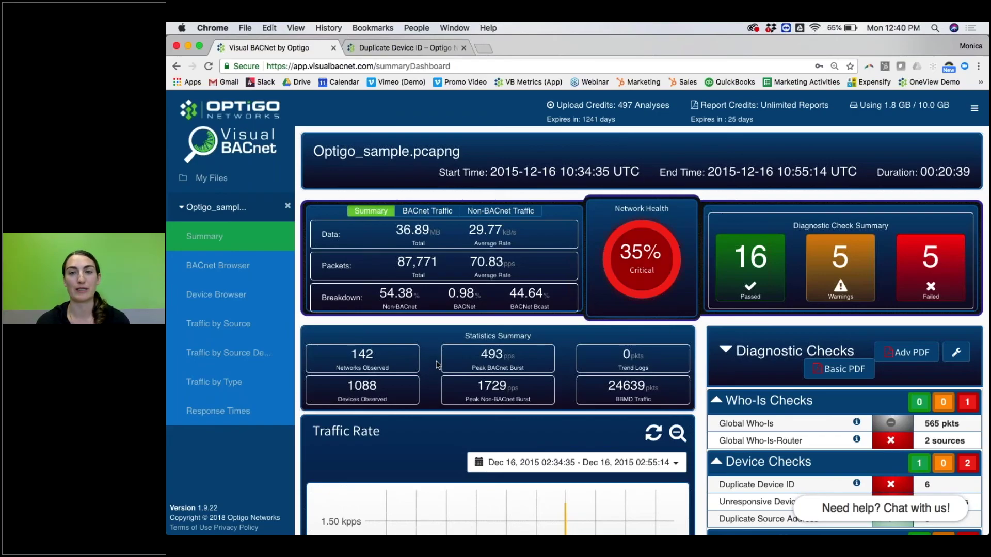
Open the Optigo Helpdesk chat from the 'Need help? Chat with us!' bubble.
{"action": "left_click", "coordinate": [856, 508]}
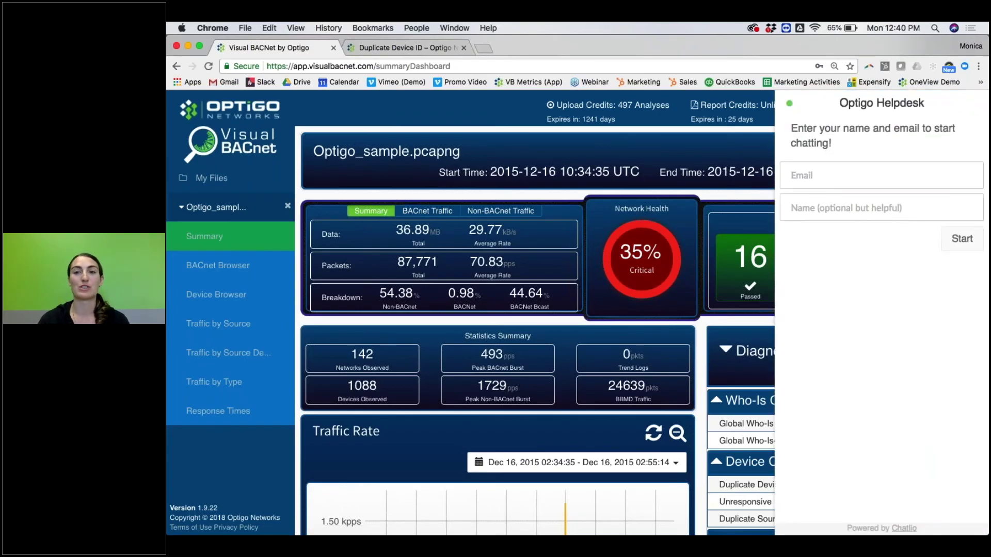